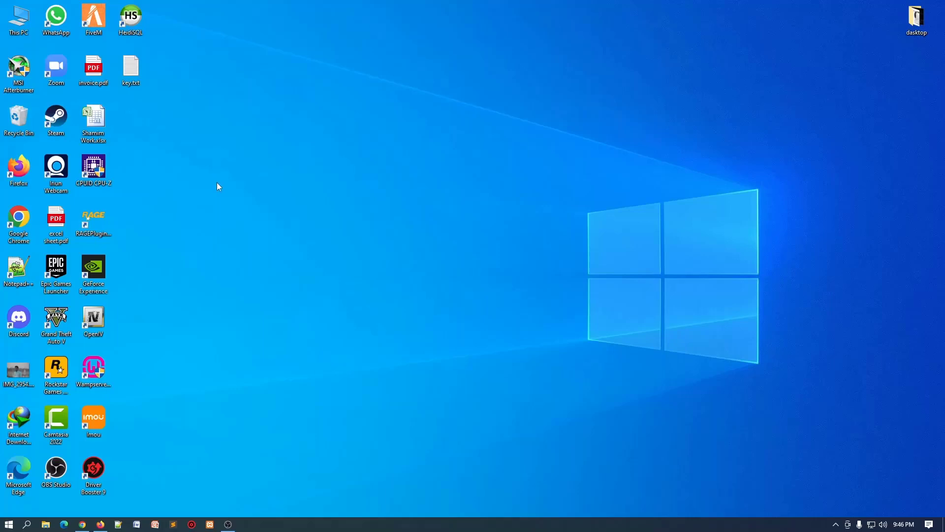
right_click(238, 137)
click(240, 165)
right_click(226, 174)
click(253, 202)
right_click(190, 261)
click(210, 291)
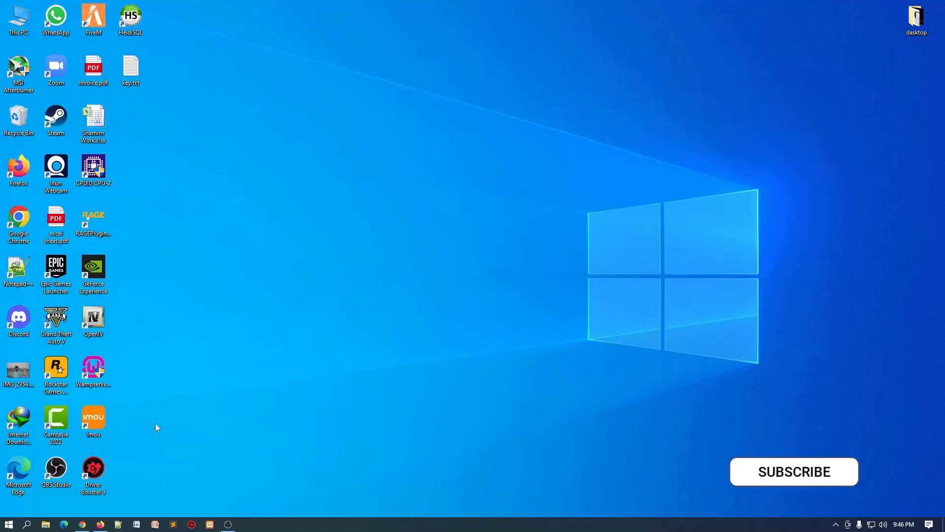
Switch to Google Chrome, search for smadav in a new tab, and open the official Smadav Antivirus 2022 website
mouse_move(84, 526)
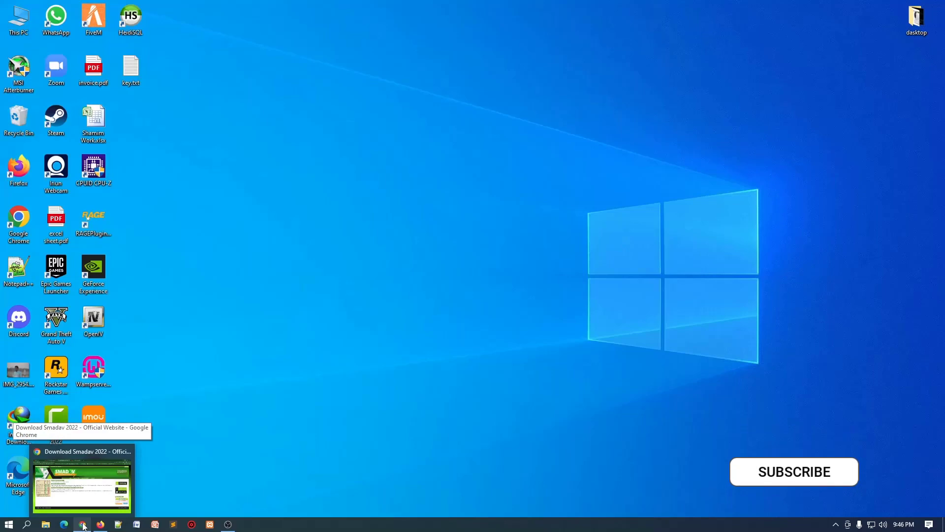
click(83, 525)
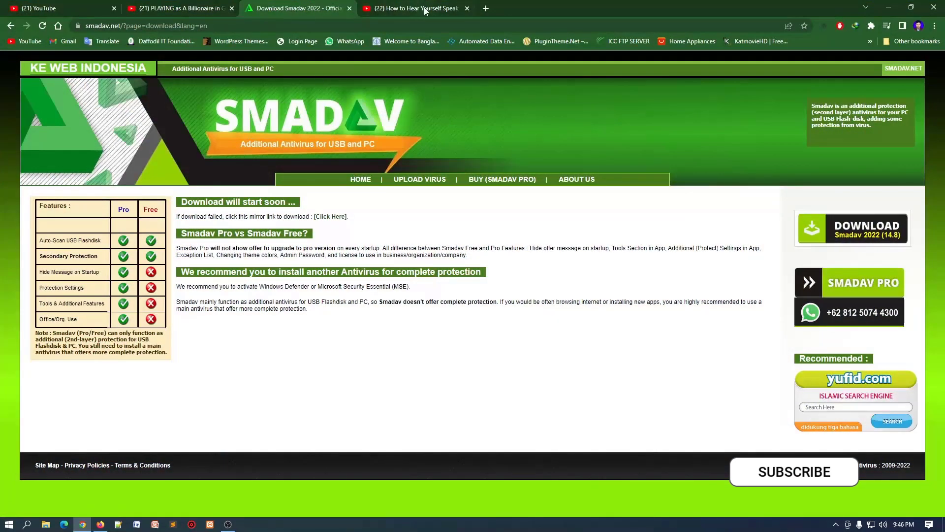
click(486, 8)
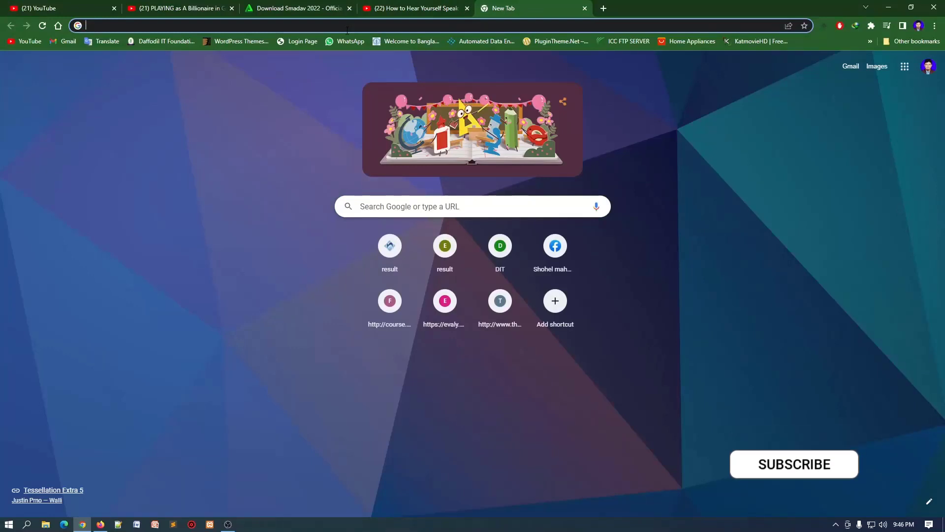
text(sma)
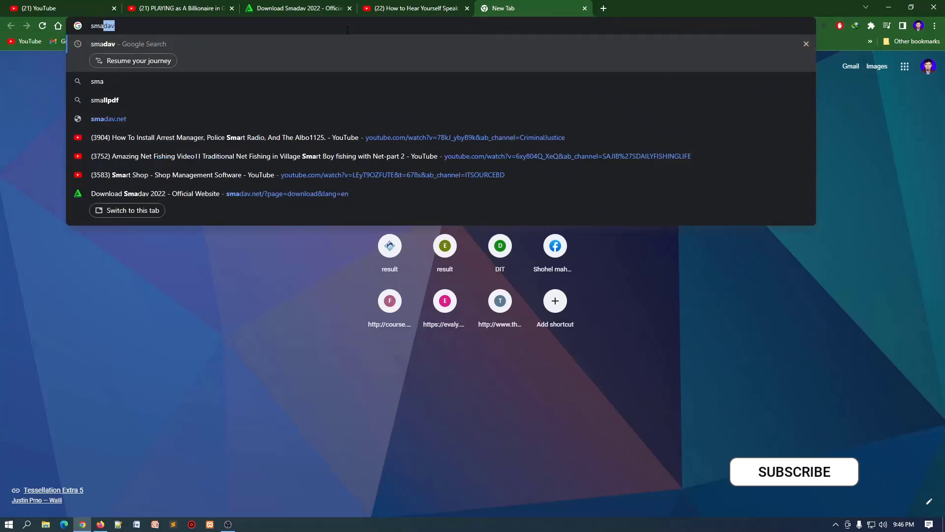
key(Return)
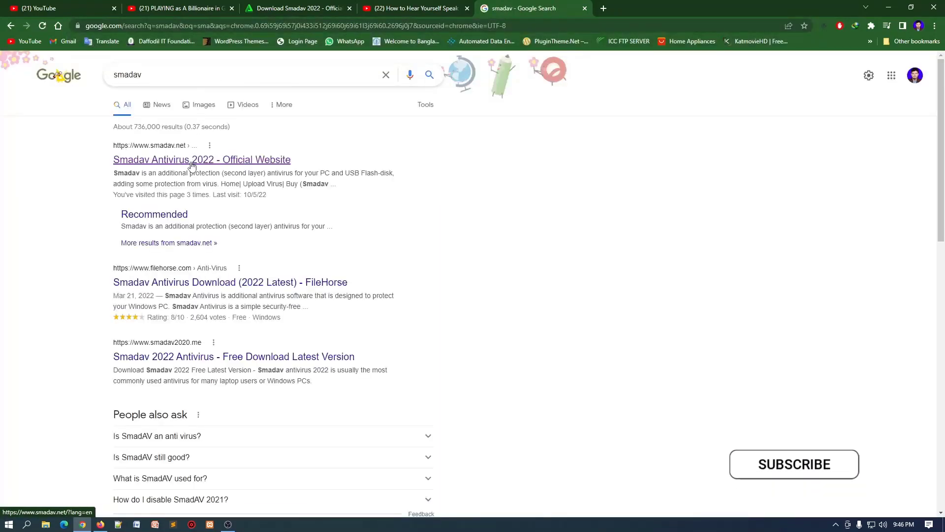
click(192, 164)
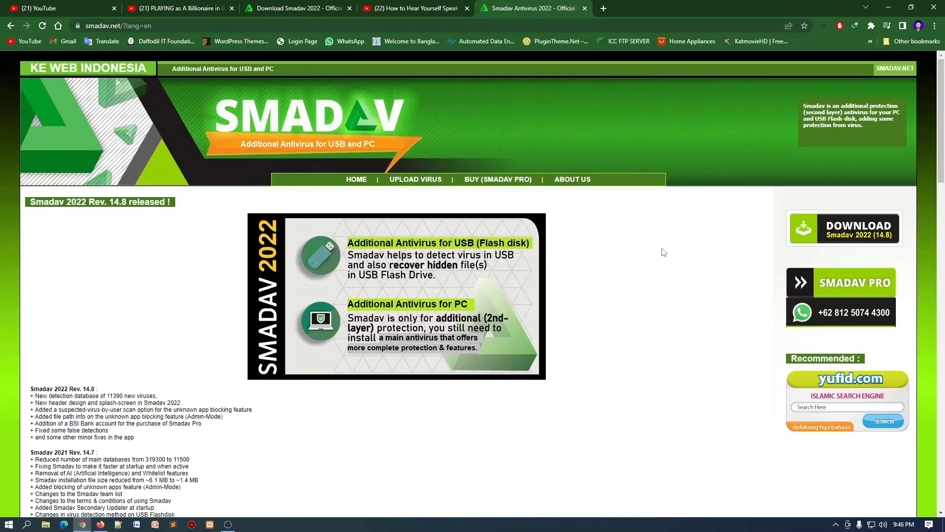
Try to download Smadav 2022 (14.8) from the site, cancel the duplicate download and minimize the browser
click(867, 235)
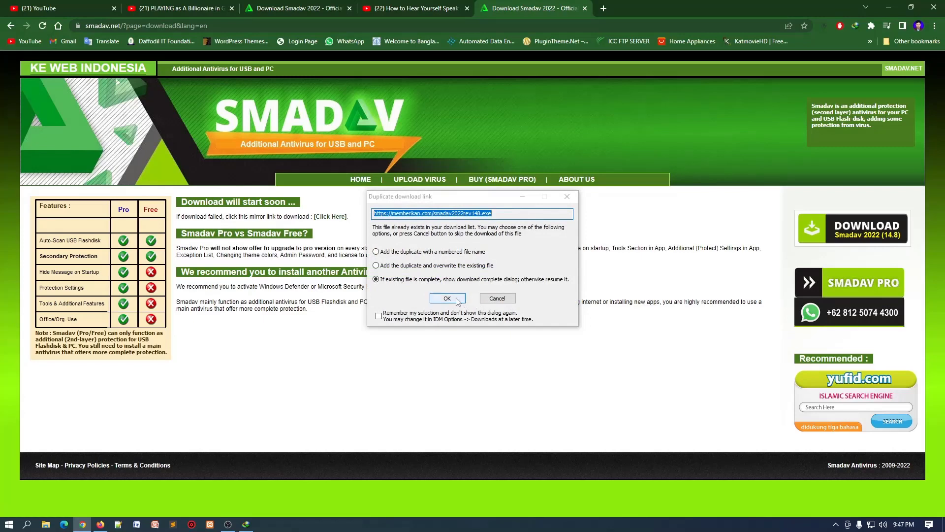
click(498, 299)
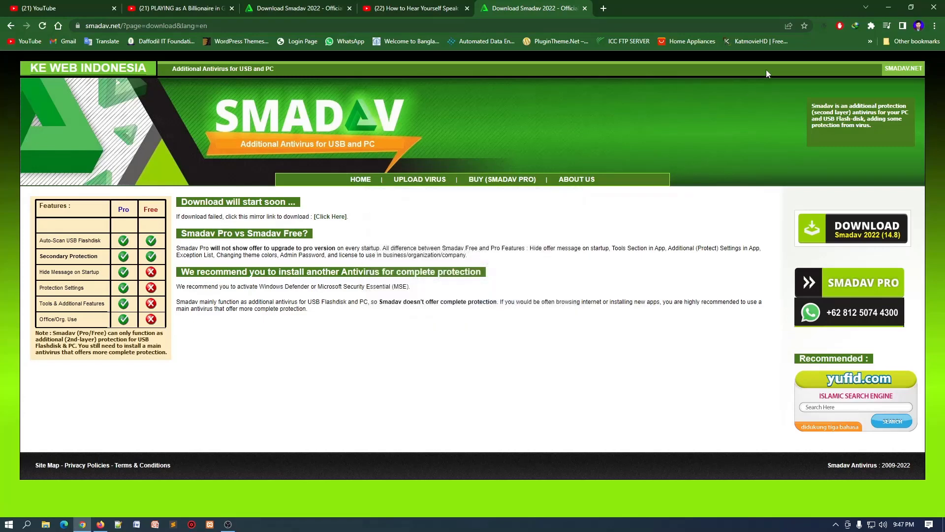
click(889, 7)
Run the smadav2022rev148.exe installer from the Programs folder inside Downloads
double_click(18, 18)
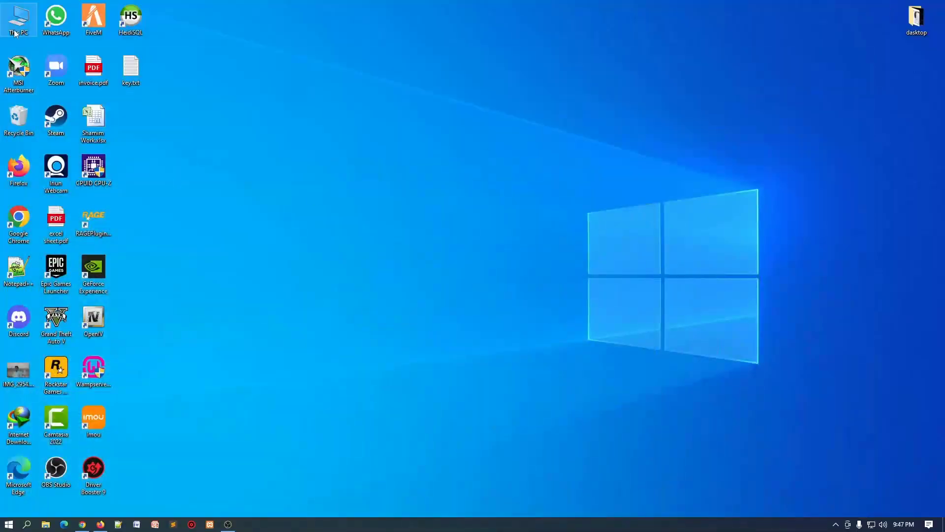
double_click(489, 73)
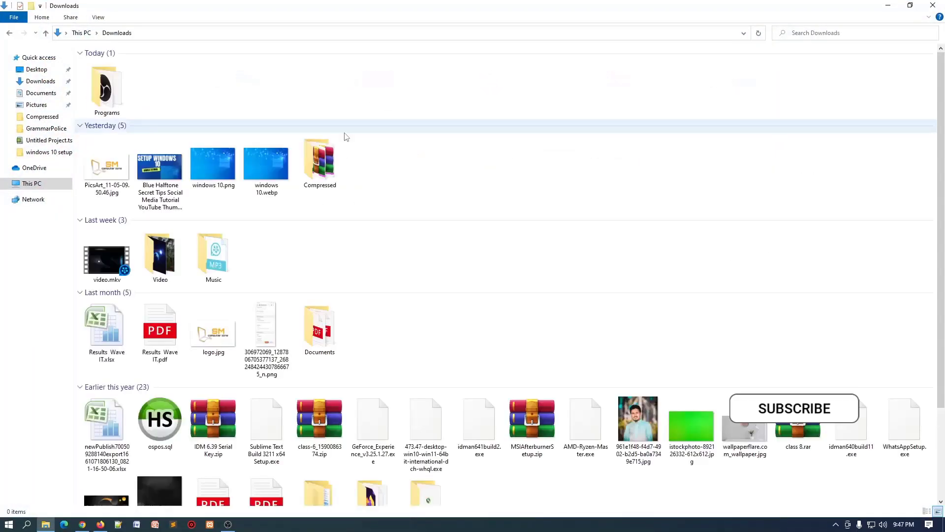
scroll(560, 423, down, 3)
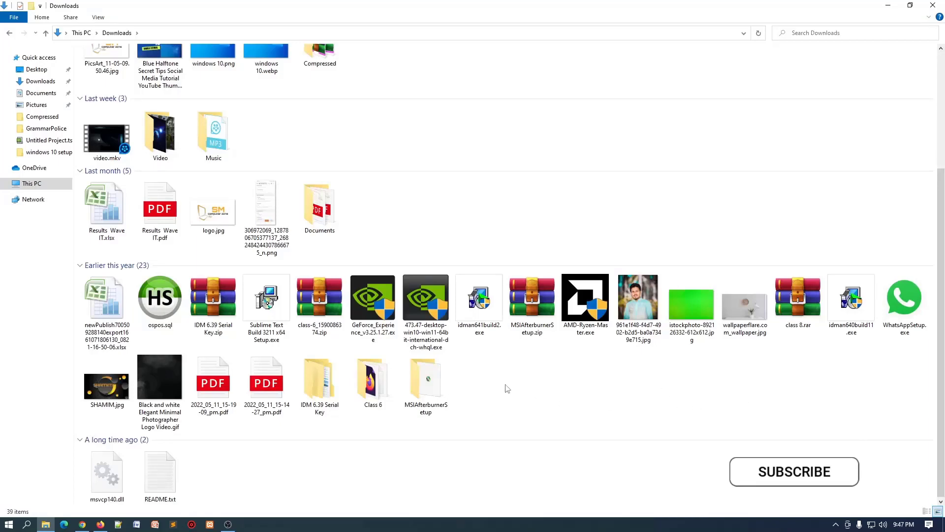
scroll(494, 391, up, 3)
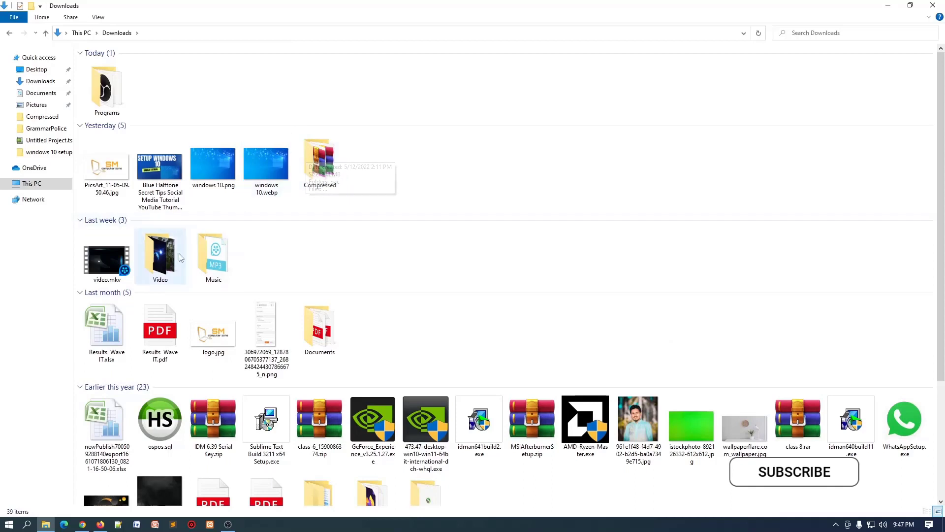
double_click(104, 92)
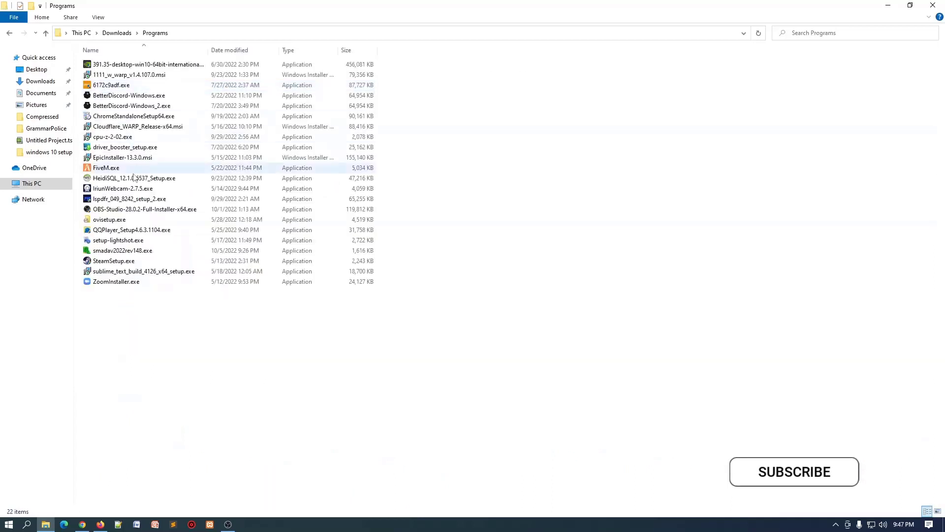
click(126, 252)
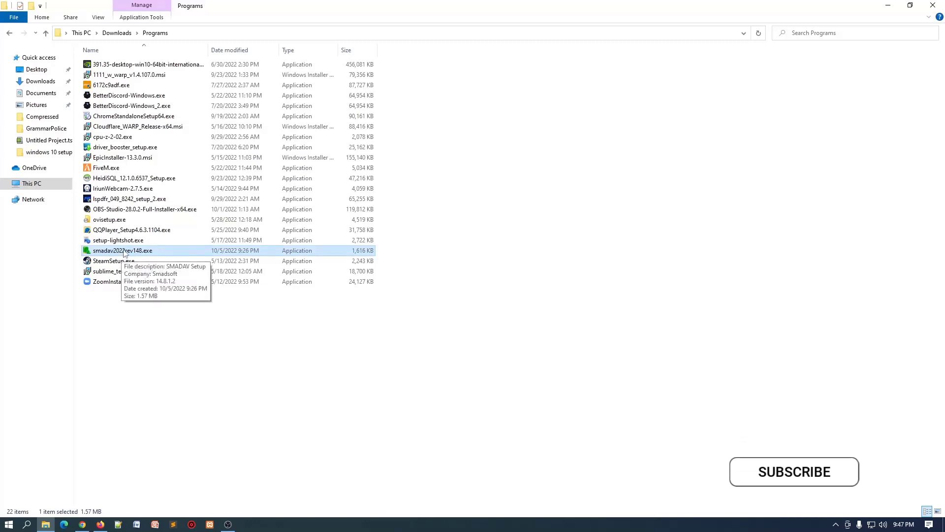
double_click(124, 252)
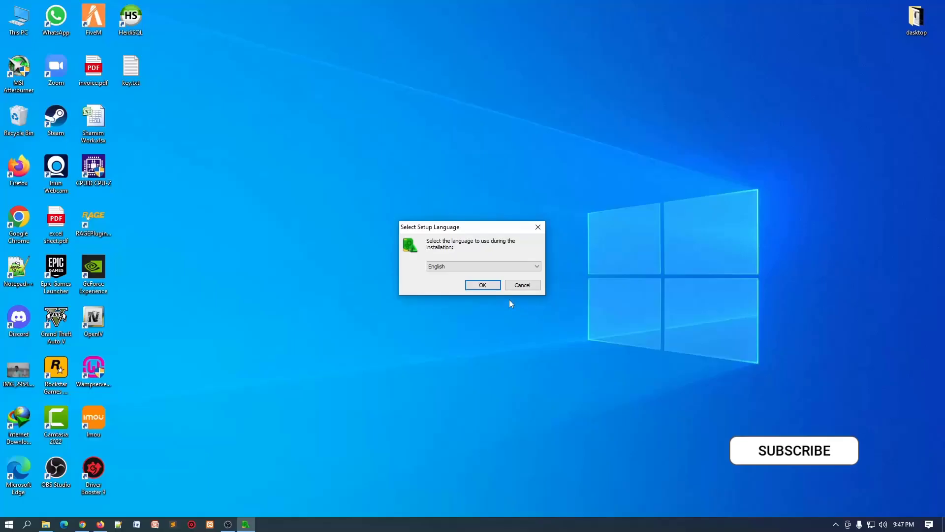
Install SMADAV in English, accepting the agreement, with a desktop icon and statistics sending allowed, and finish without launching it
click(489, 285)
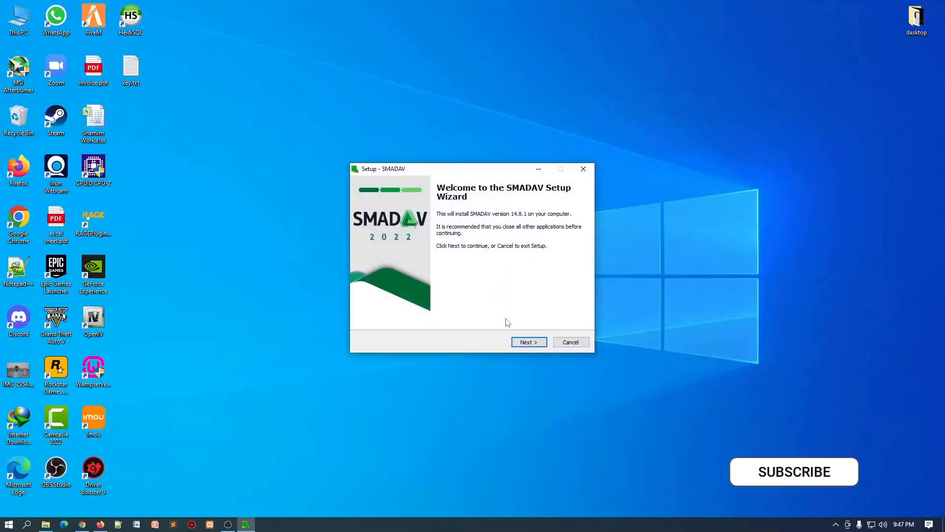
click(530, 348)
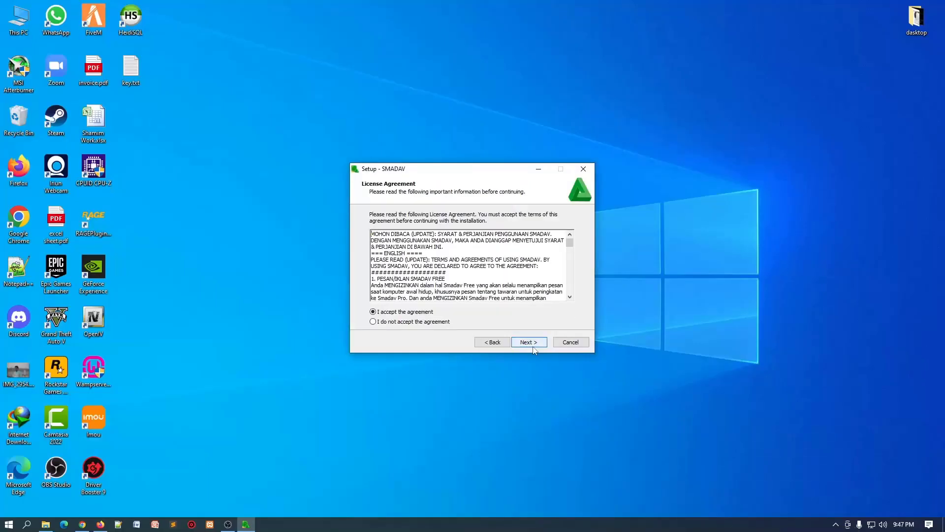
click(533, 349)
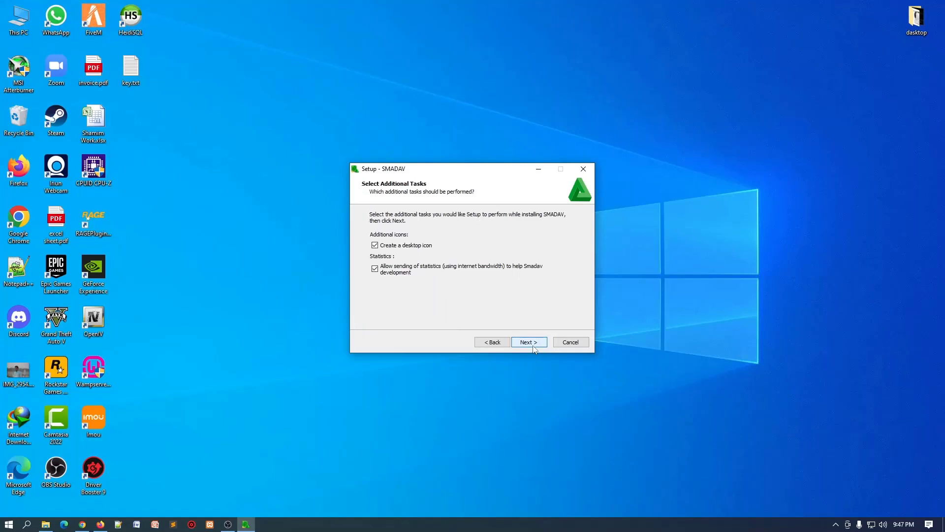
click(533, 347)
click(529, 342)
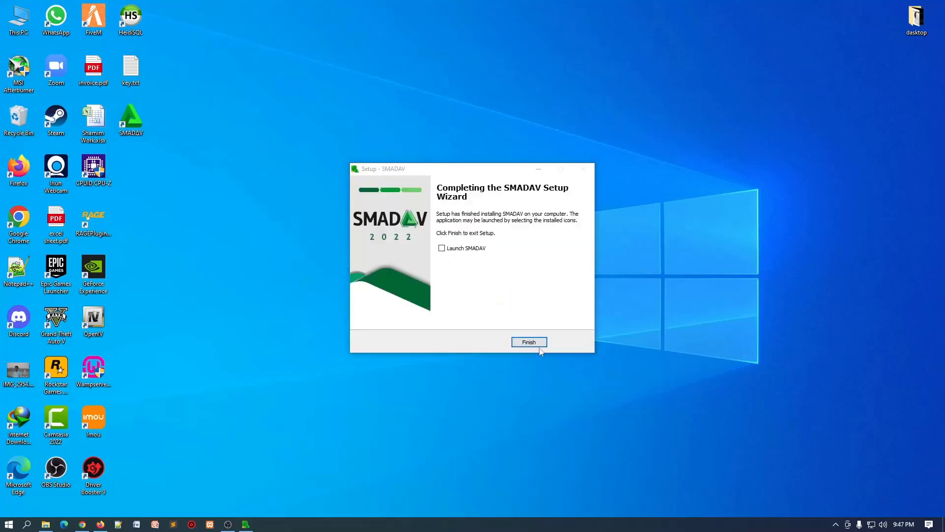
click(529, 342)
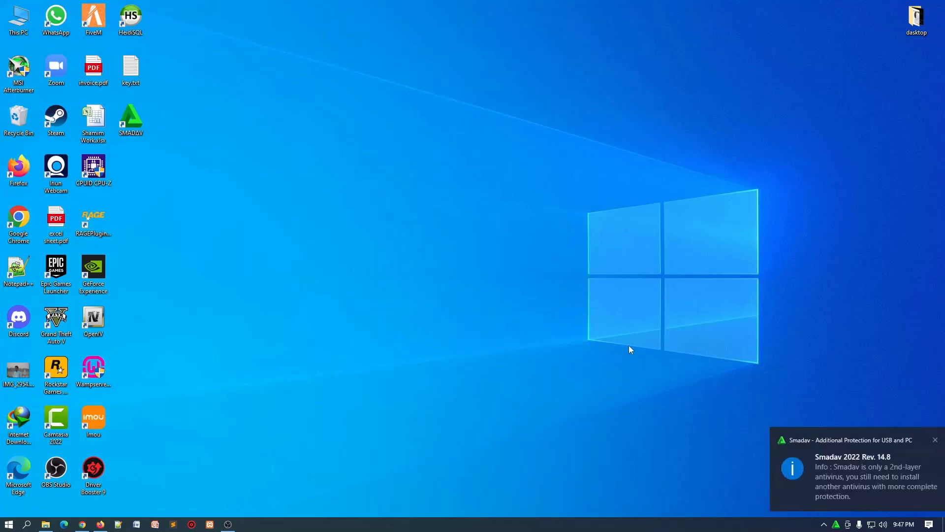
Open Smadav's Protect section and agree to the automatic upload of executable programs
click(924, 440)
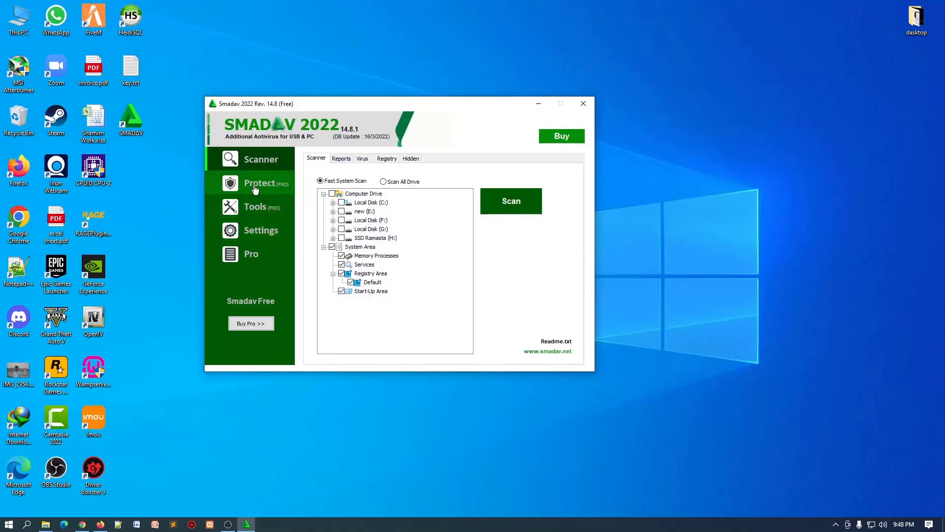
drag(438, 110, 452, 81)
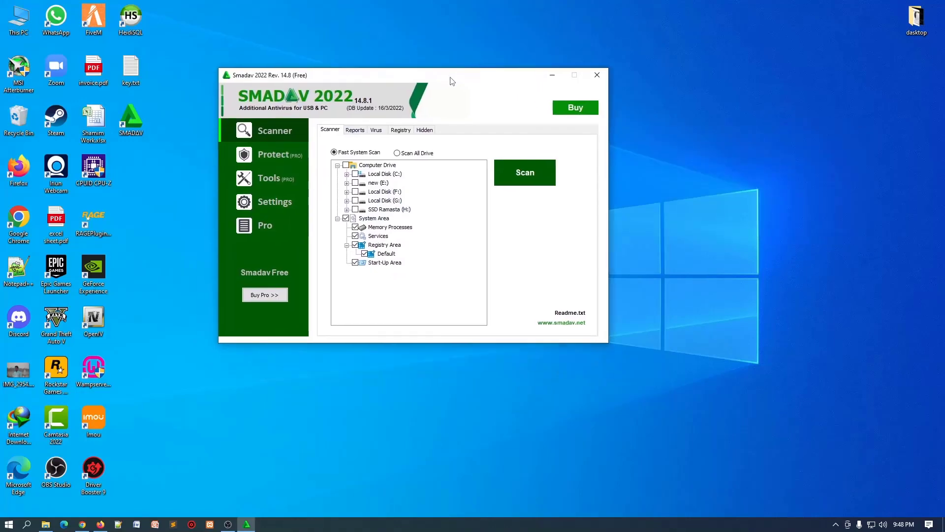
click(289, 160)
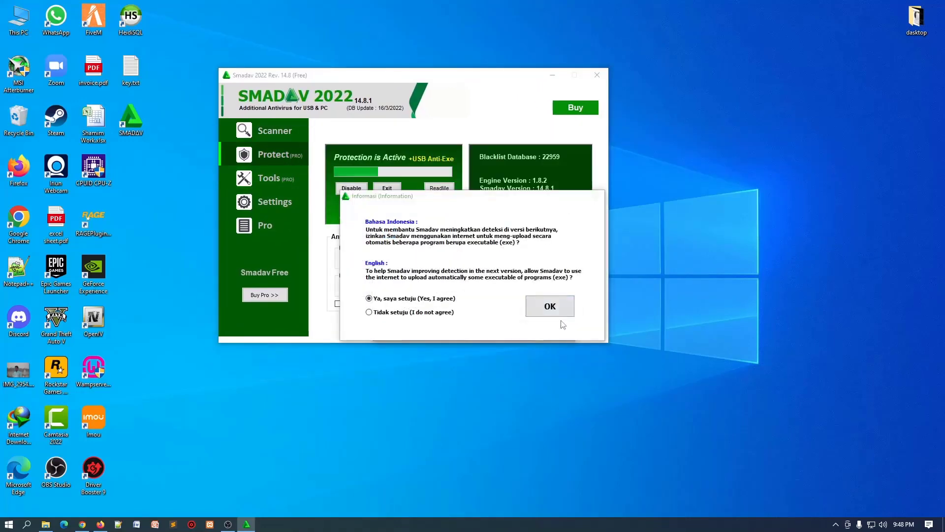
click(548, 329)
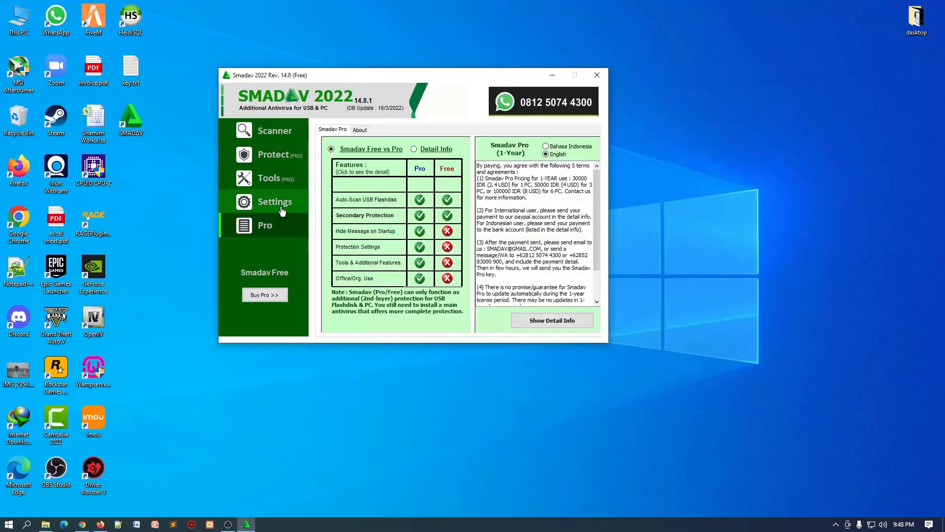
Open the general settings containing the Smadav Pro registration fields and reposition the Smadav window
click(280, 209)
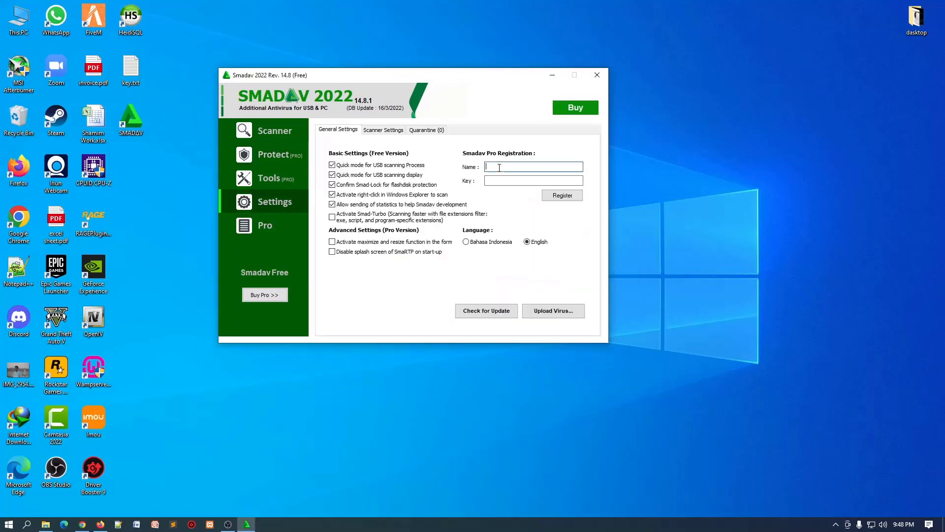
click(517, 181)
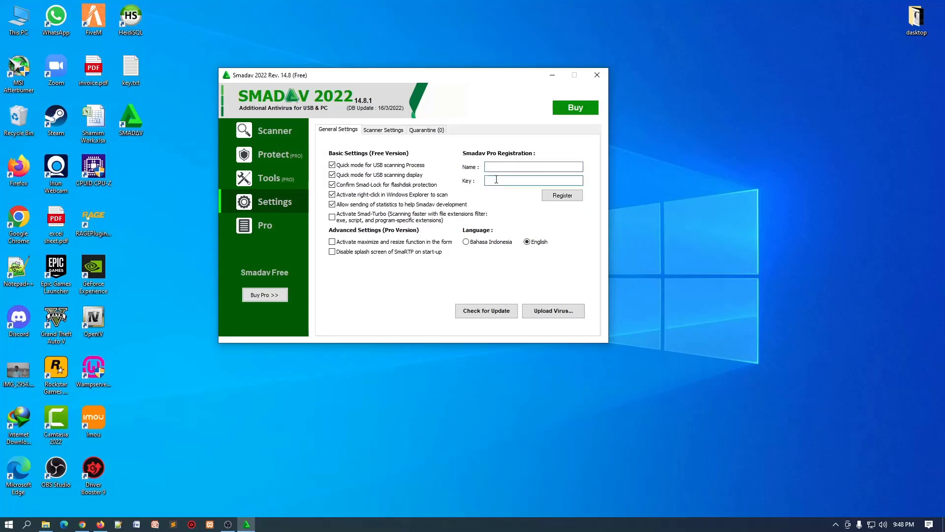
drag(481, 75, 512, 60)
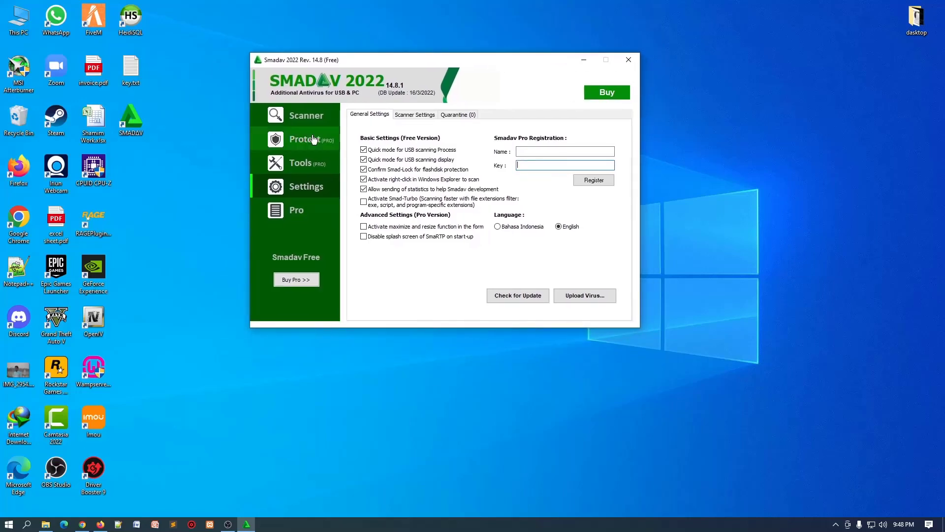
click(290, 126)
click(306, 186)
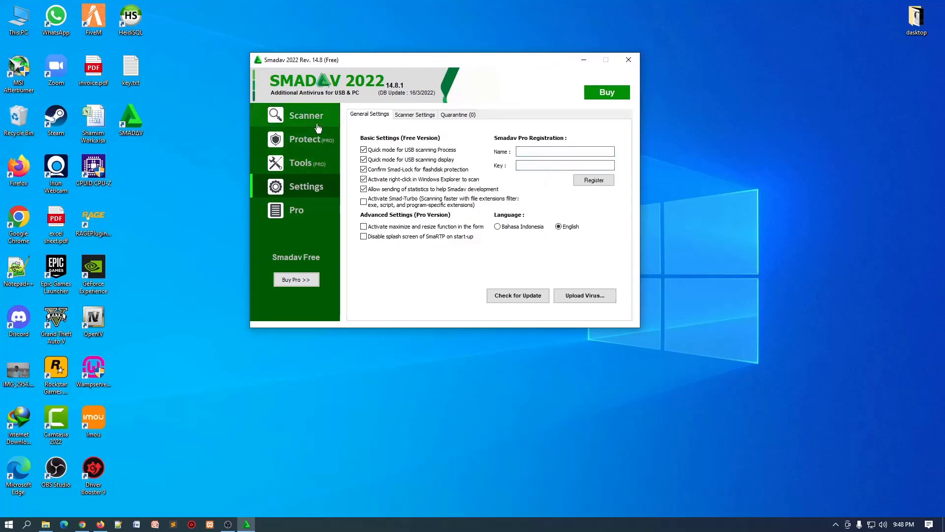
drag(389, 59, 317, 60)
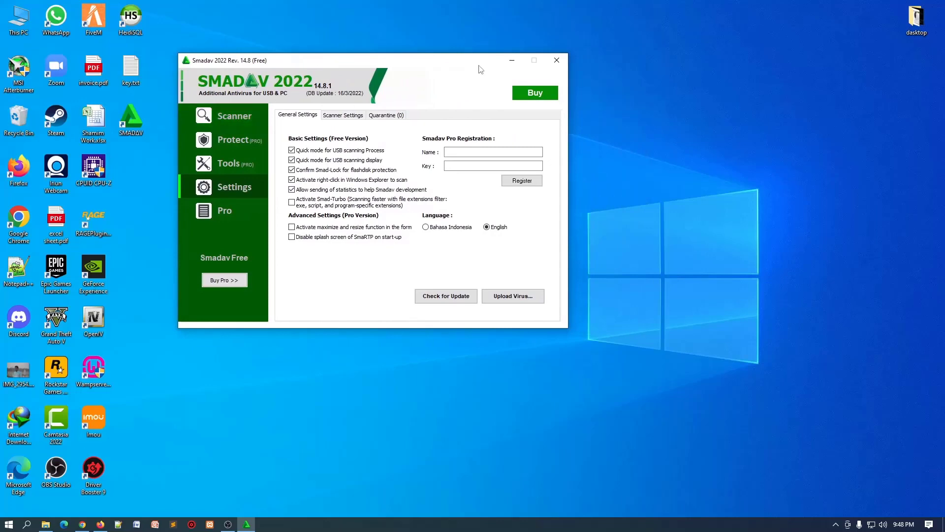
drag(481, 70, 534, 58)
Copy the registration name and licence key from key.txt into the Smadav Pro registration fields and register
double_click(133, 81)
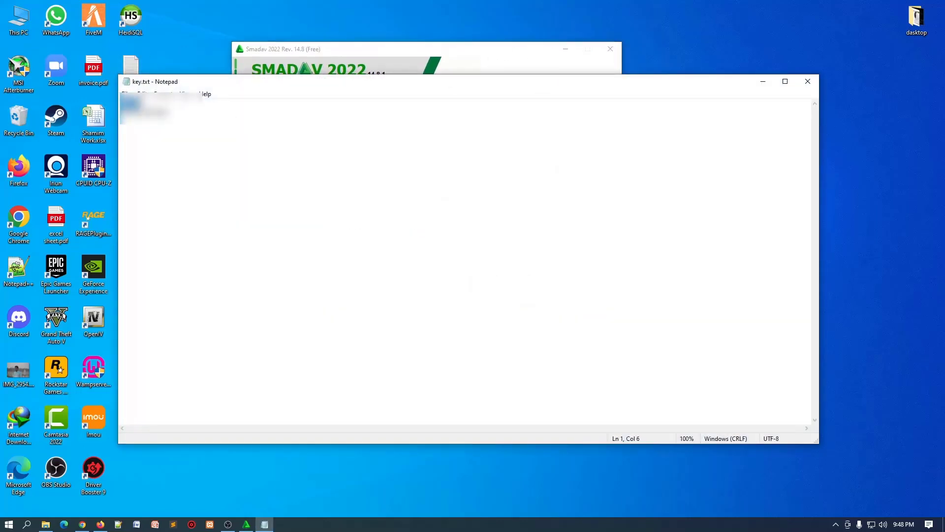
click(521, 67)
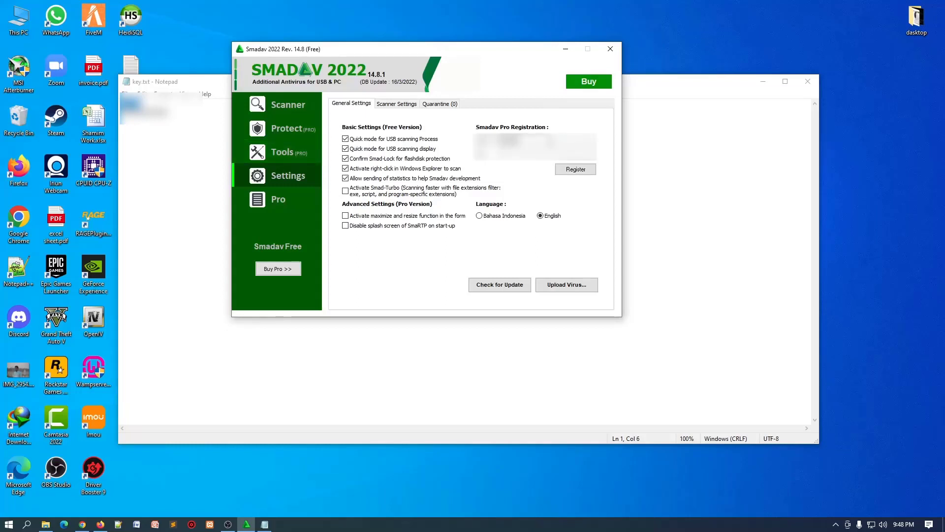
key(alt+Tab)
key(ctrl+v)
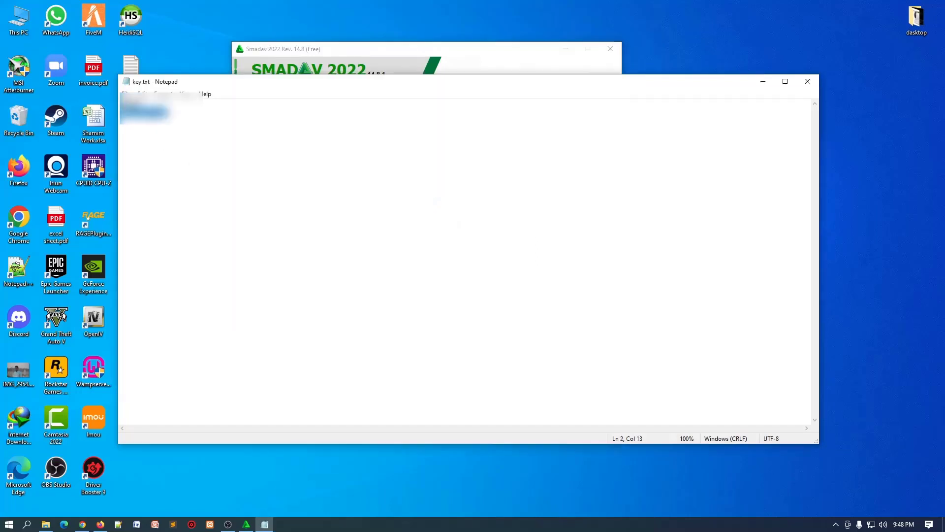
click(406, 59)
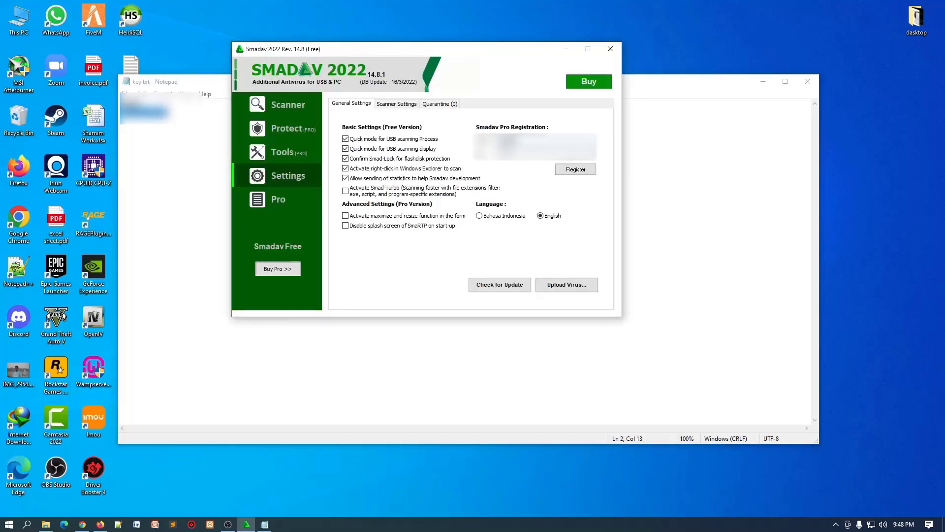
click(582, 172)
key(Return)
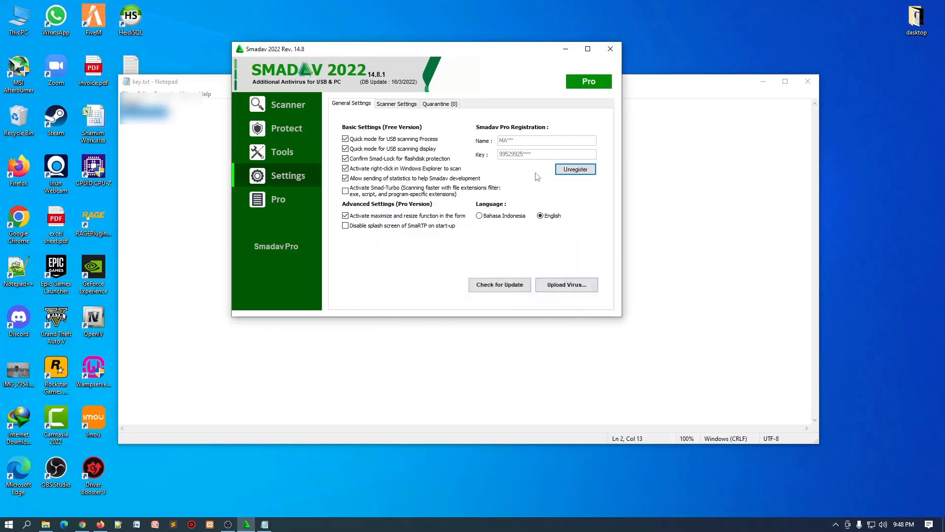
Review Smadav's Scanner section and the Pro registration in its general settings, and close the Smadav window
click(282, 105)
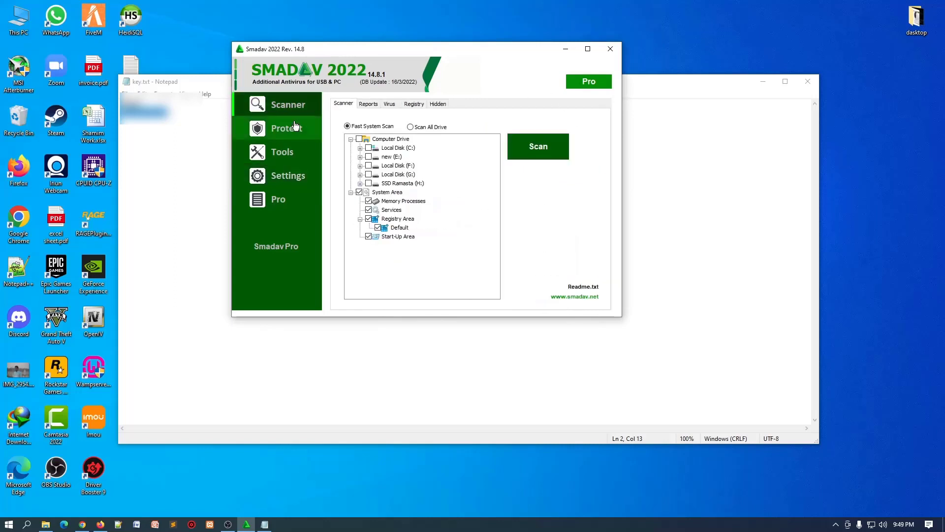
click(290, 177)
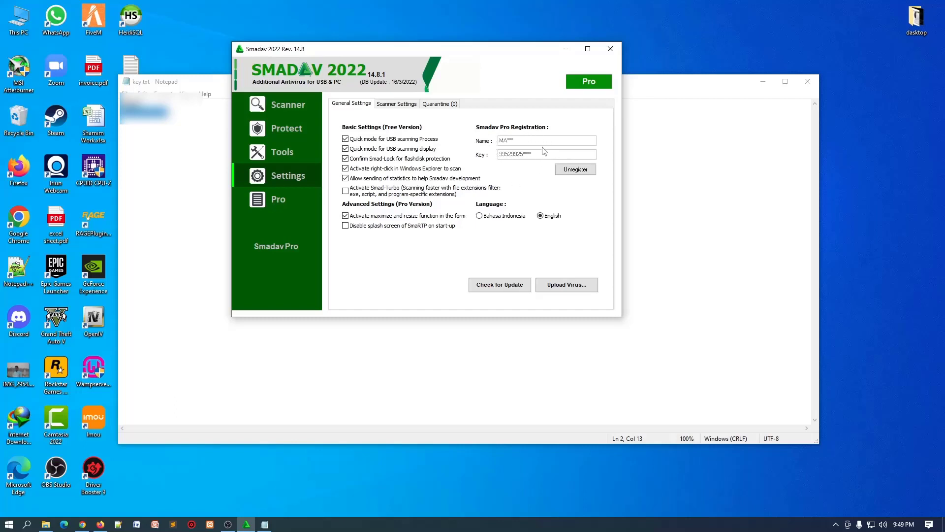
click(609, 49)
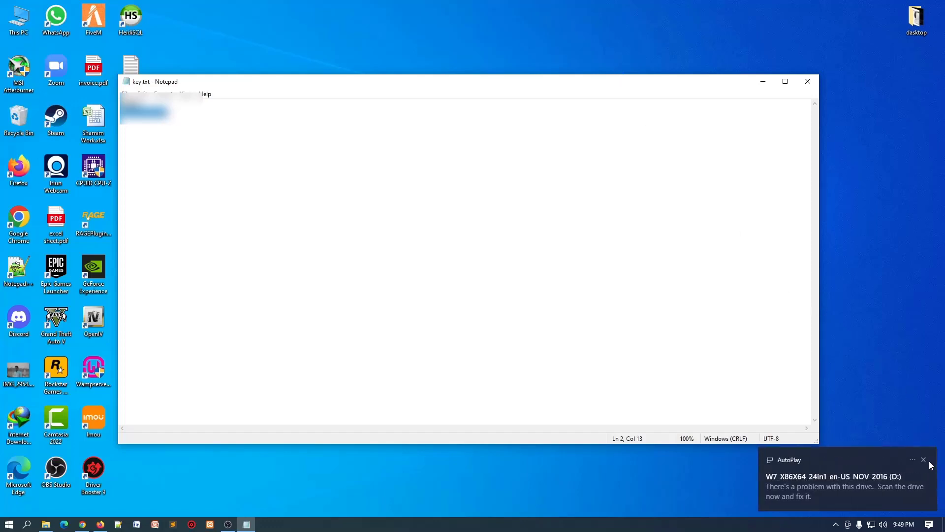
Dismiss the AutoPlay and Smadav immunization notifications and close key.txt
click(924, 461)
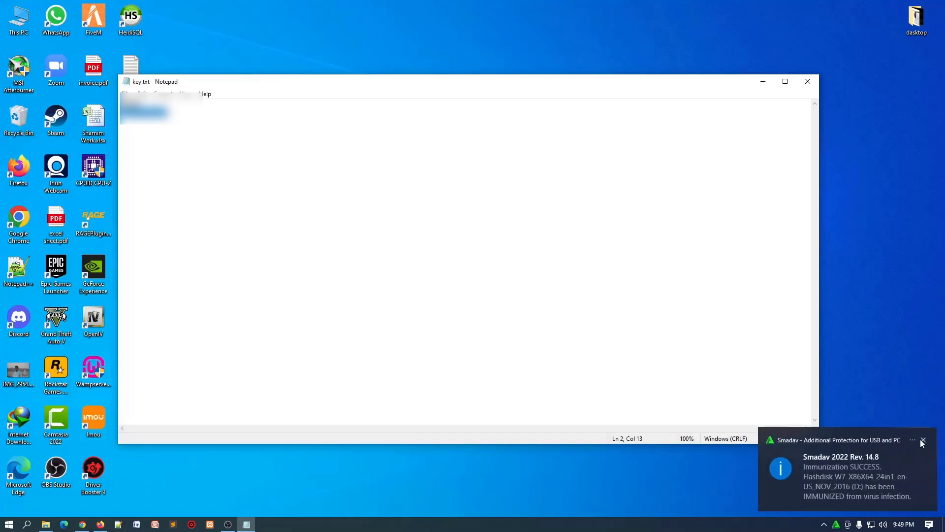
click(924, 439)
click(807, 81)
right_click(344, 152)
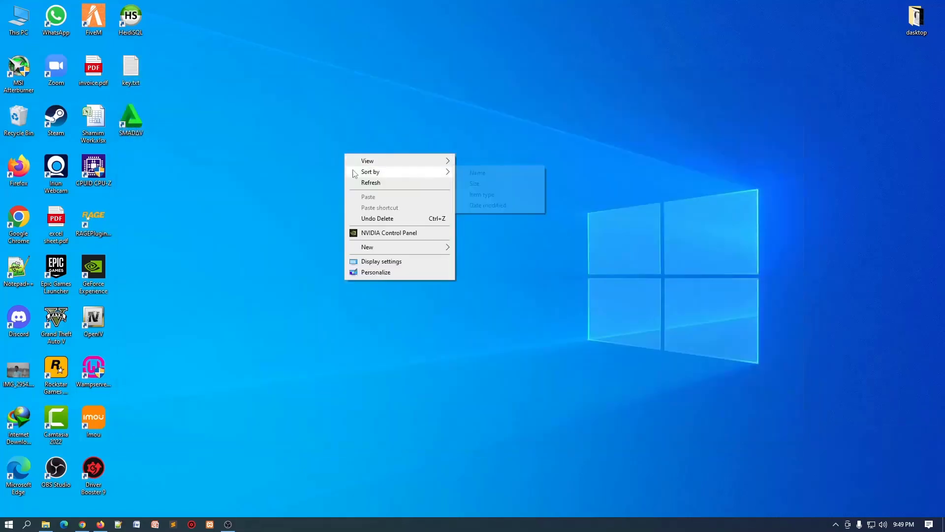
click(359, 182)
right_click(268, 129)
click(311, 158)
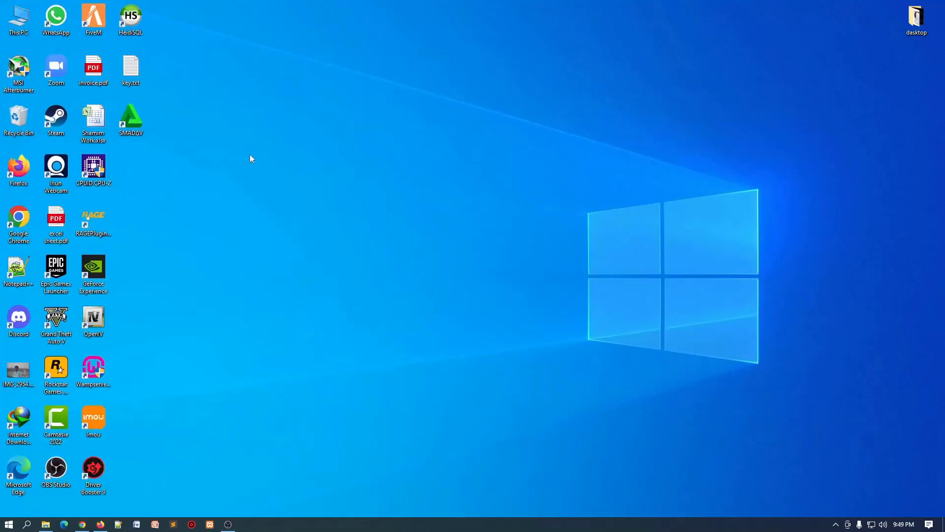
right_click(247, 154)
click(268, 183)
right_click(262, 167)
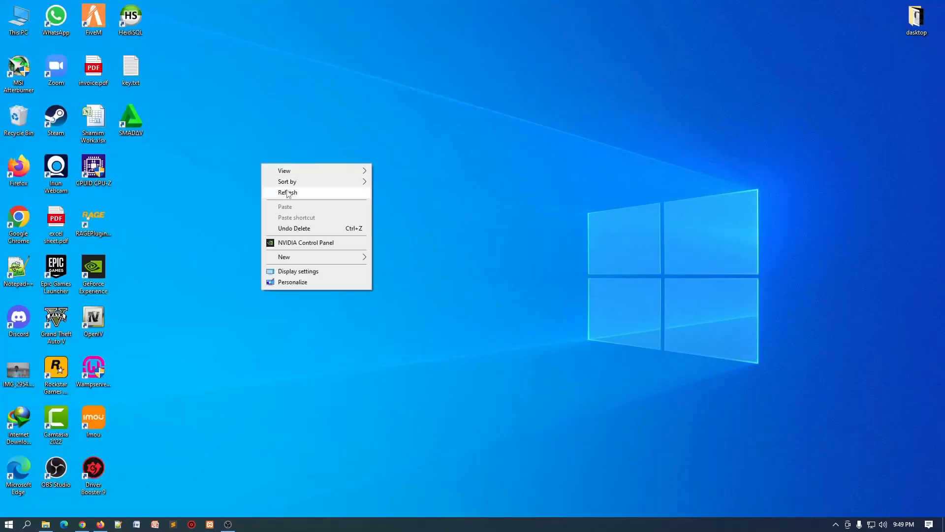
click(287, 191)
right_click(244, 177)
click(279, 209)
right_click(275, 187)
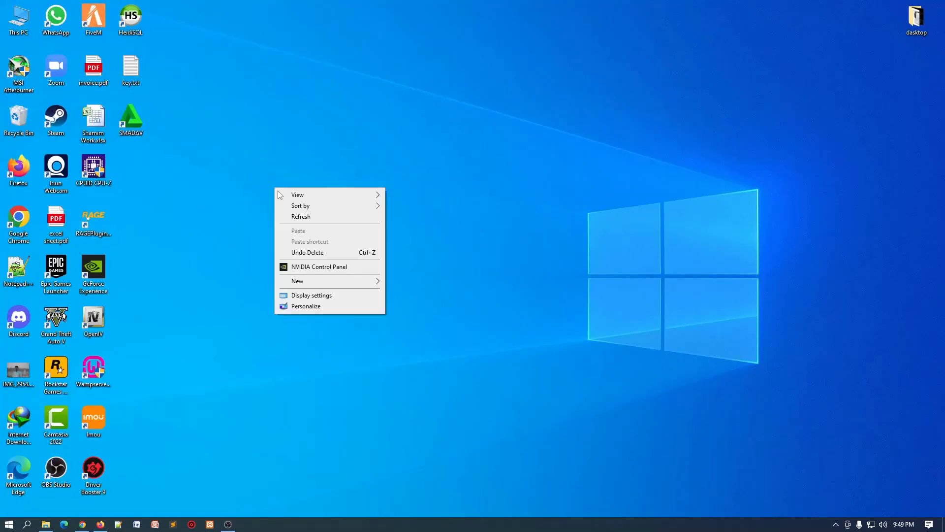
click(283, 217)
right_click(428, 250)
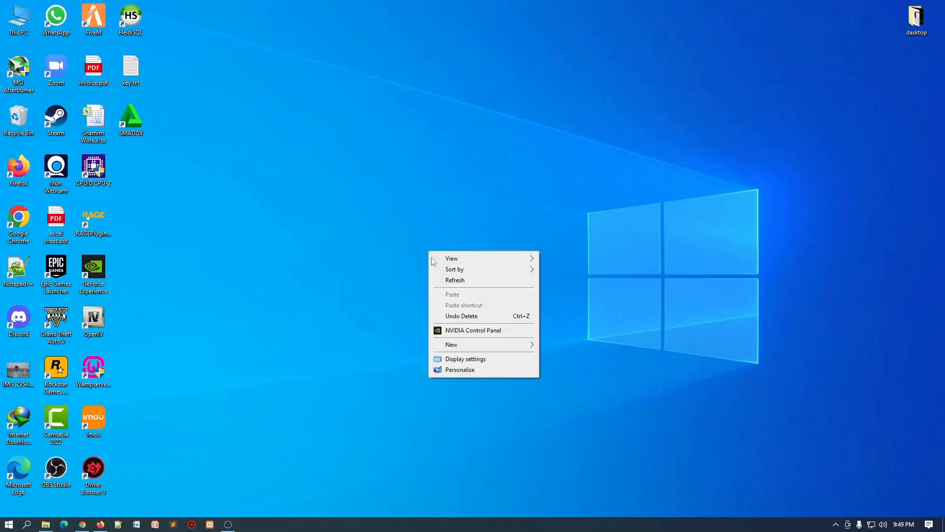
click(436, 277)
right_click(401, 234)
click(423, 263)
right_click(366, 242)
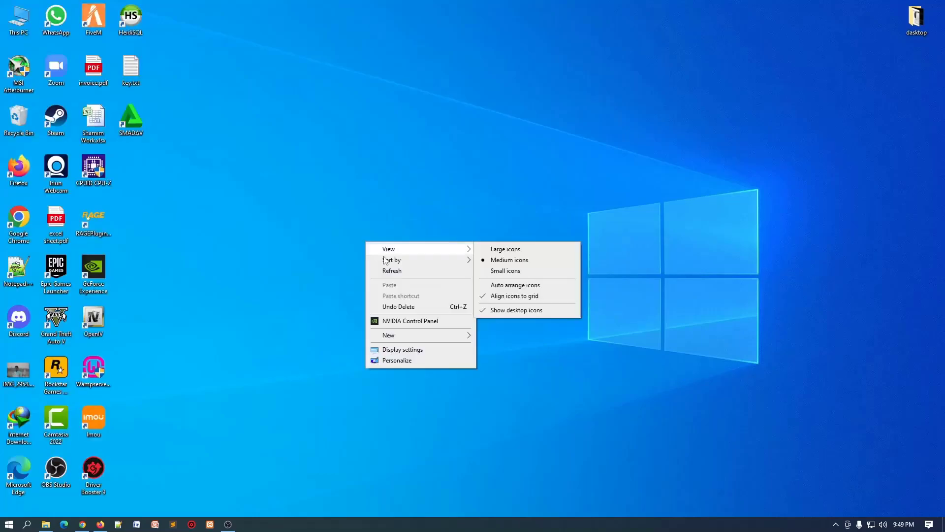
click(396, 268)
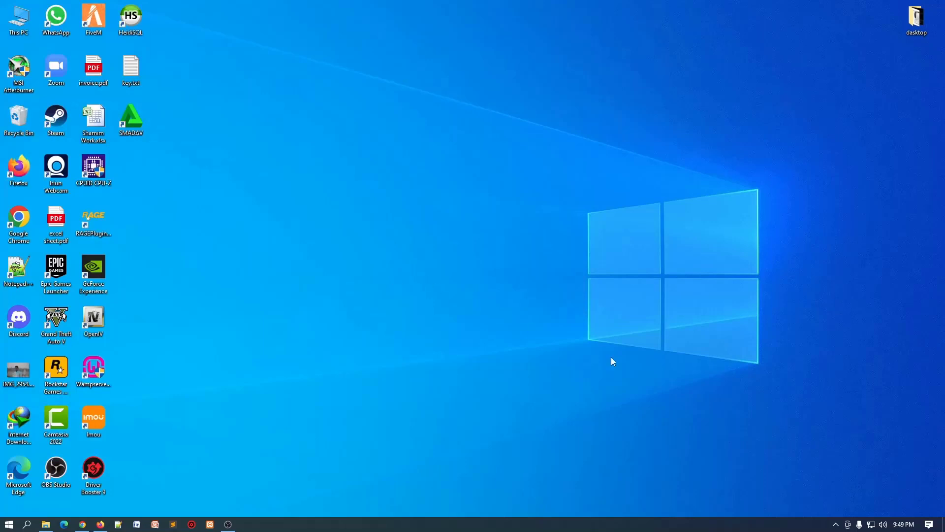
right_click(332, 161)
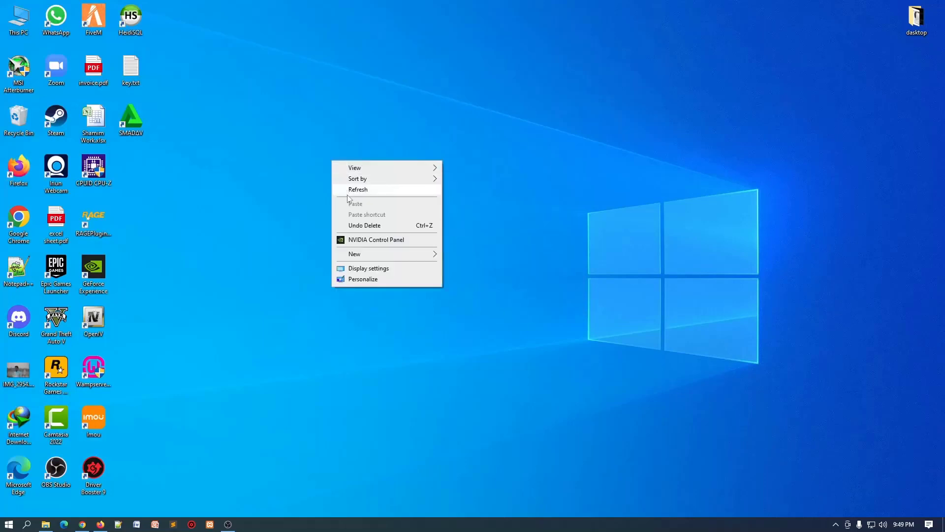
click(328, 188)
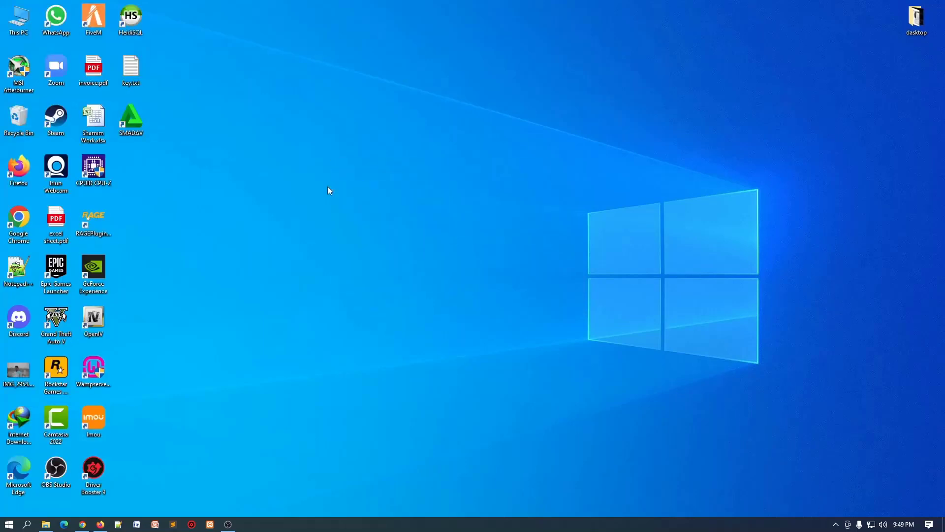